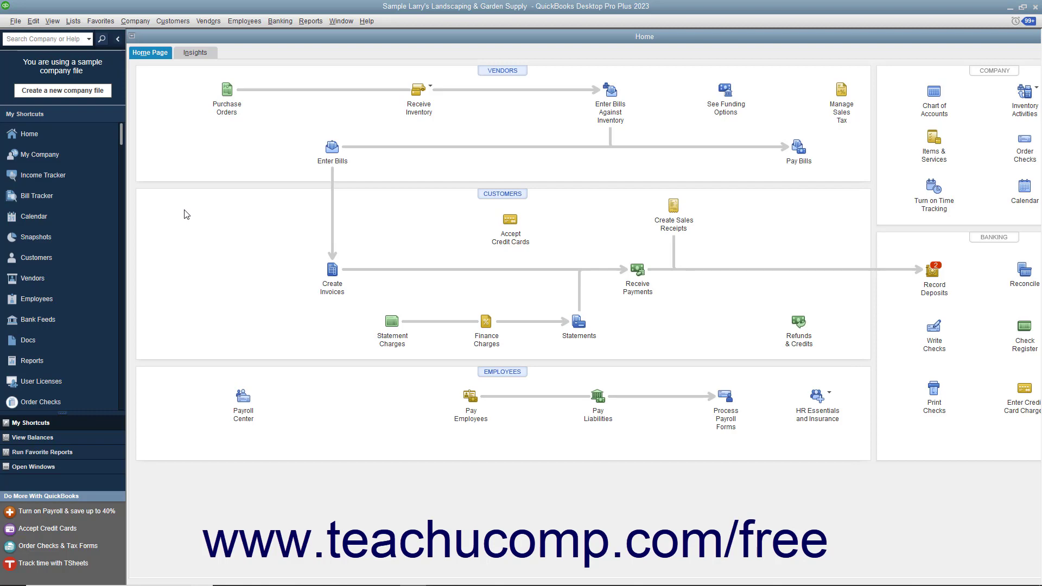
# Review the personal e-mail sending preferences and close Preferences
pyautogui.click(33, 20)
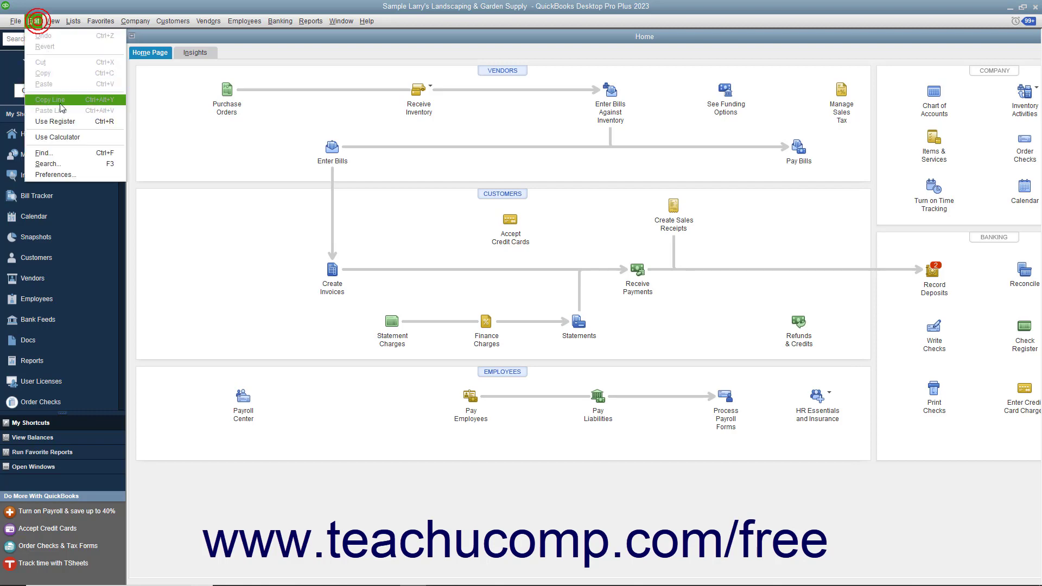
pyautogui.click(71, 175)
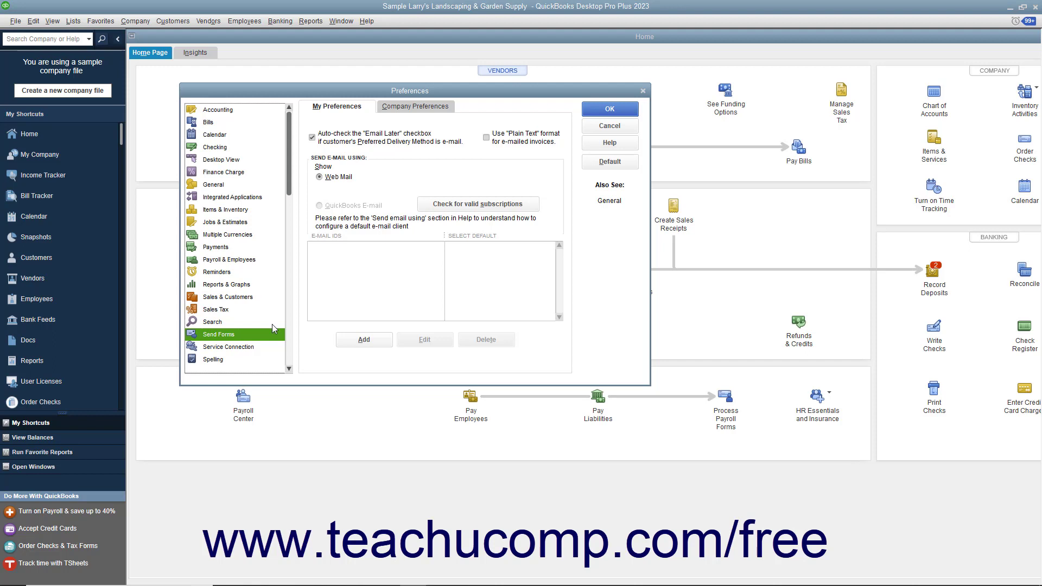
pyautogui.click(359, 109)
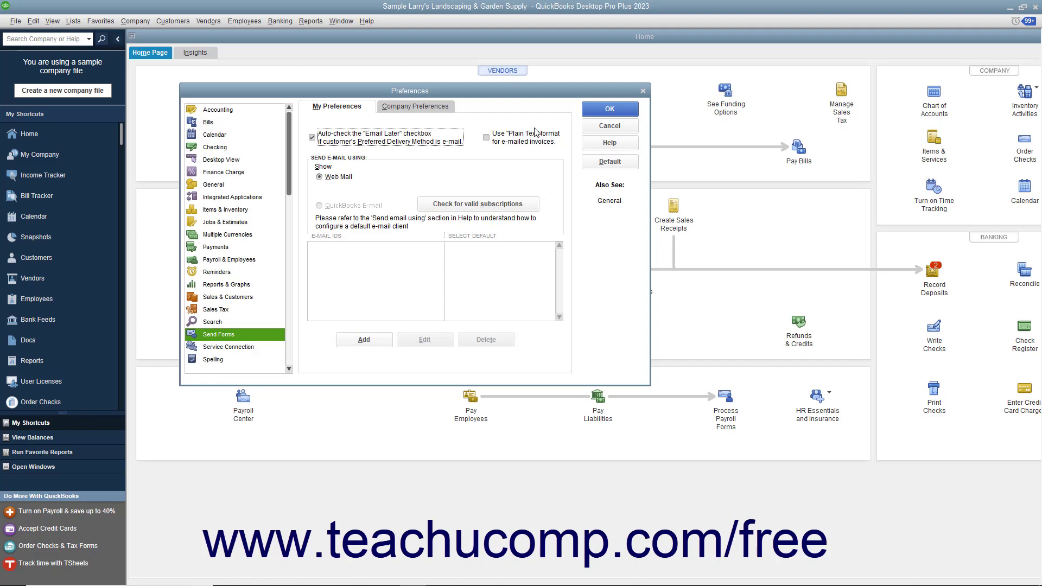
pyautogui.click(591, 108)
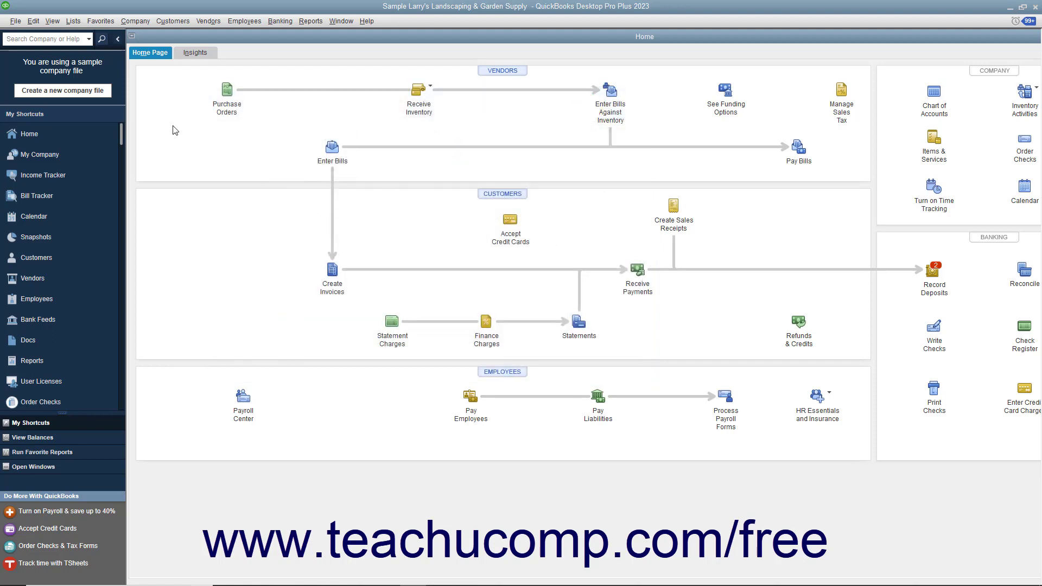
# Start Create Batch Invoices from the Customers menu, dismissing the customer info reminder
pyautogui.click(173, 20)
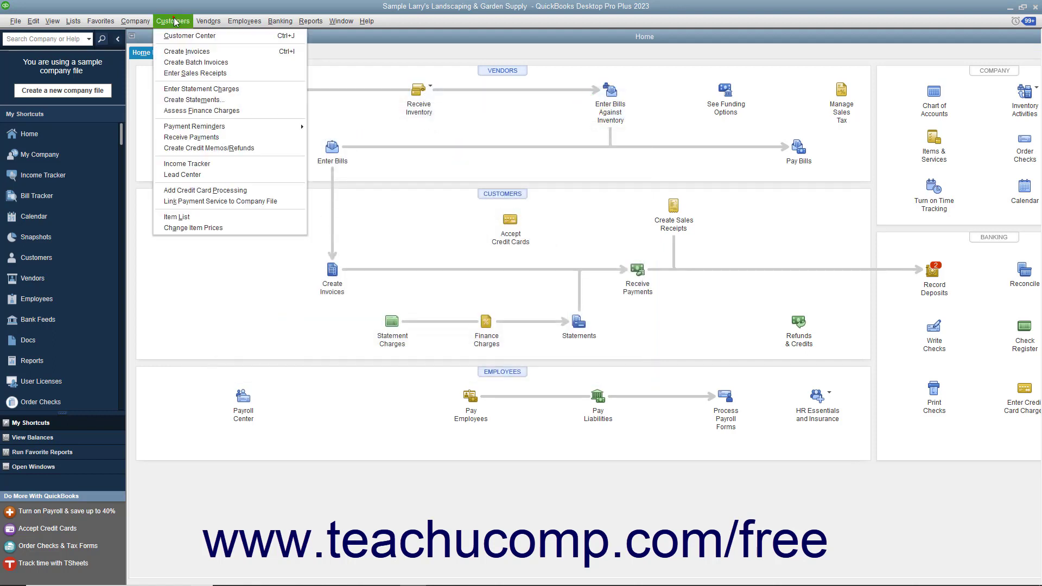
pyautogui.click(184, 64)
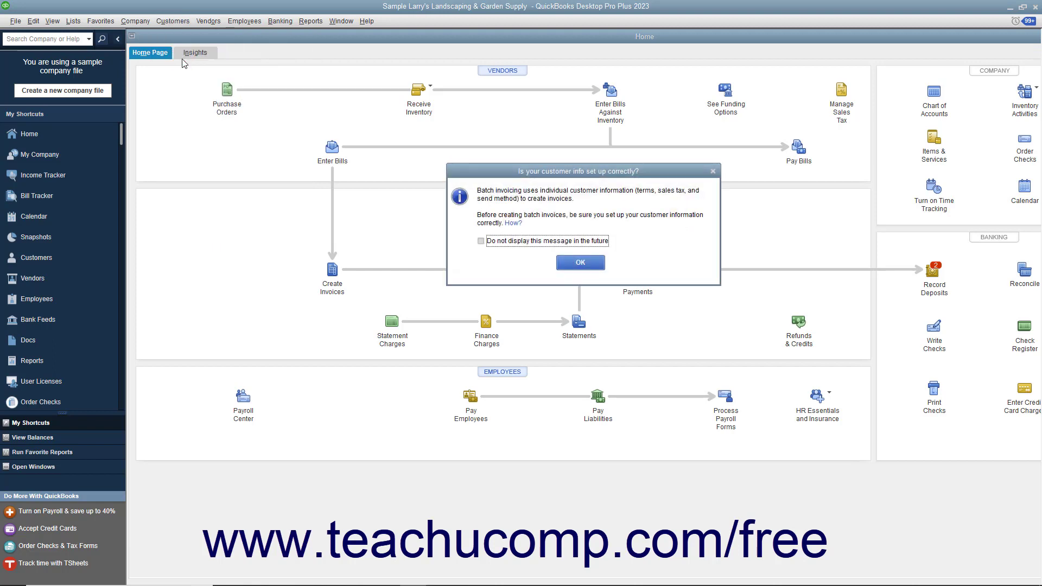
pyautogui.click(568, 266)
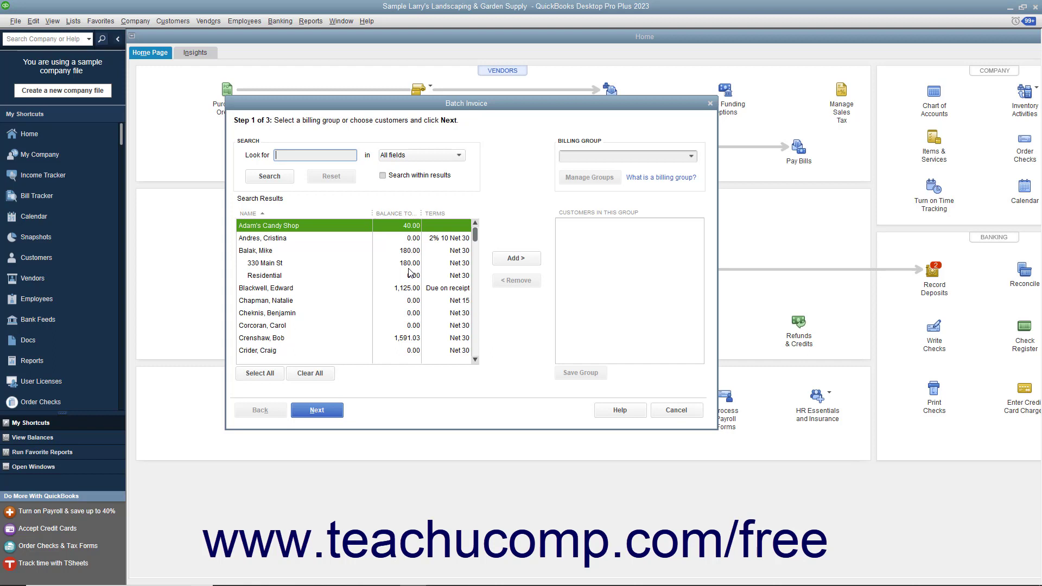
pyautogui.click(294, 226)
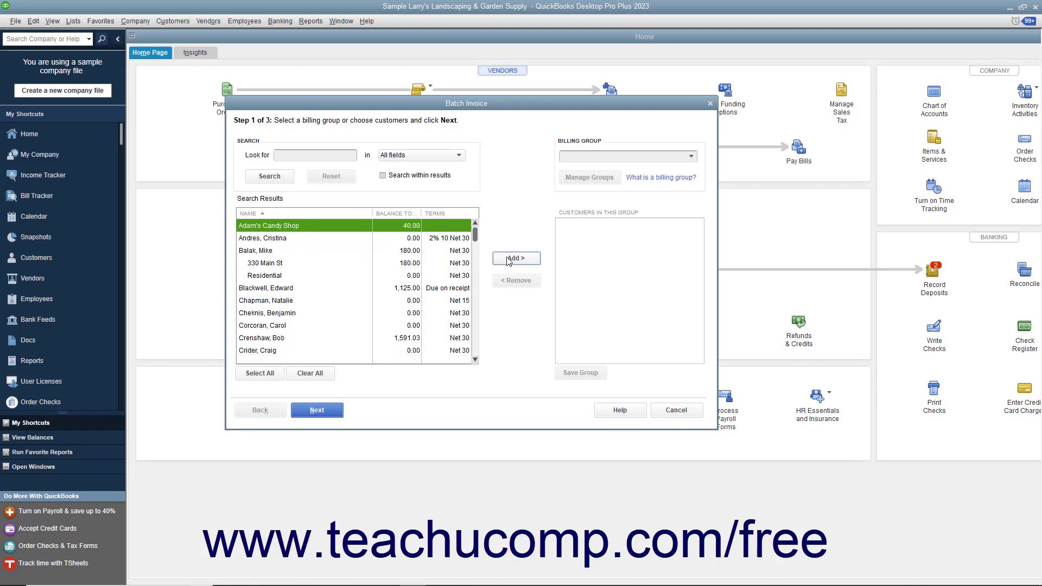
pyautogui.click(509, 261)
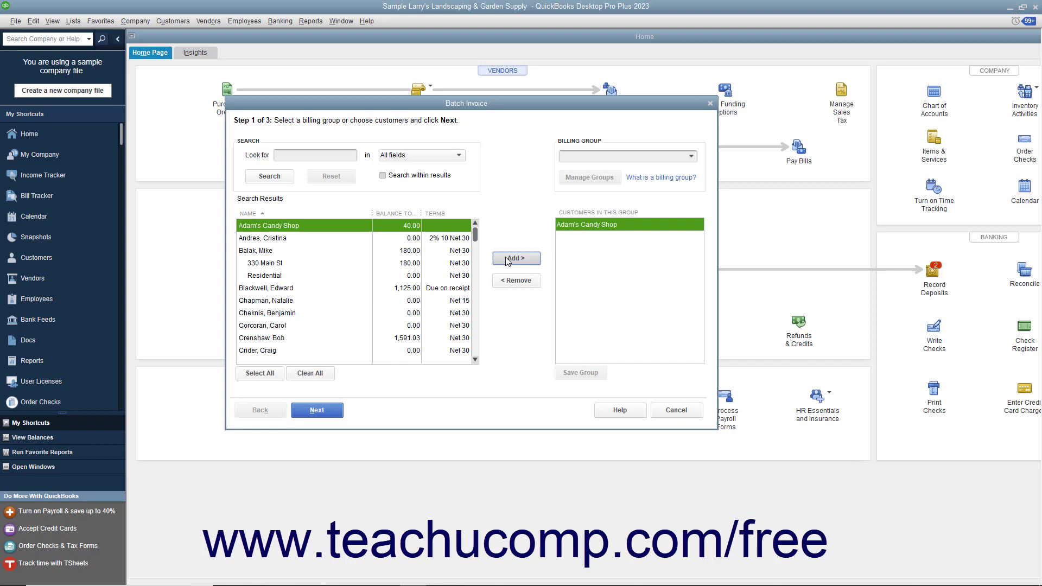
pyautogui.click(511, 281)
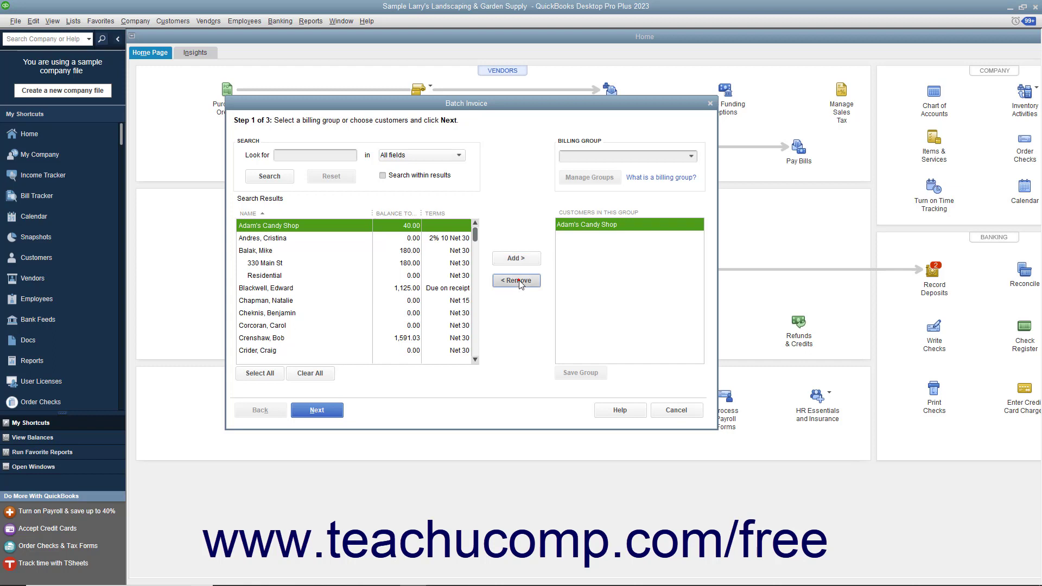
# Add a new billing group named 'Weekly Gardening- Commercial' via the Billing Group list
pyautogui.click(692, 157)
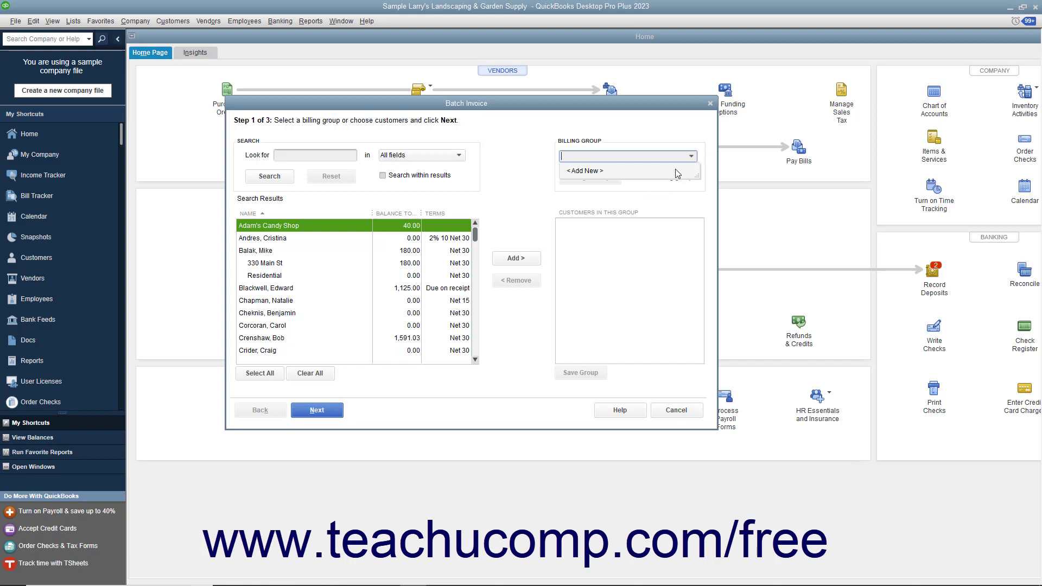
pyautogui.click(655, 171)
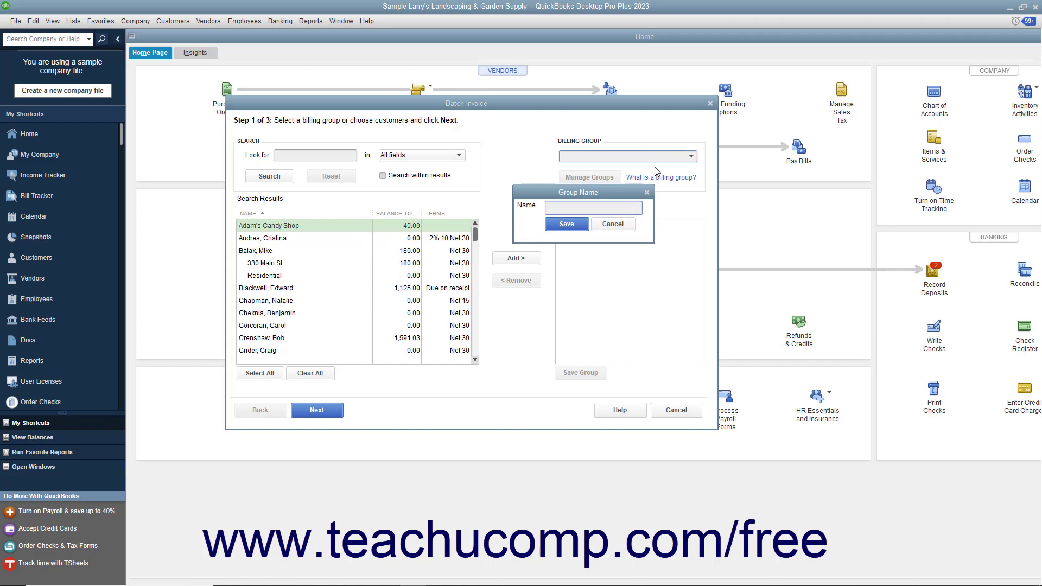
pyautogui.write('Weekly Gardening- Commercial')
pyautogui.click(570, 226)
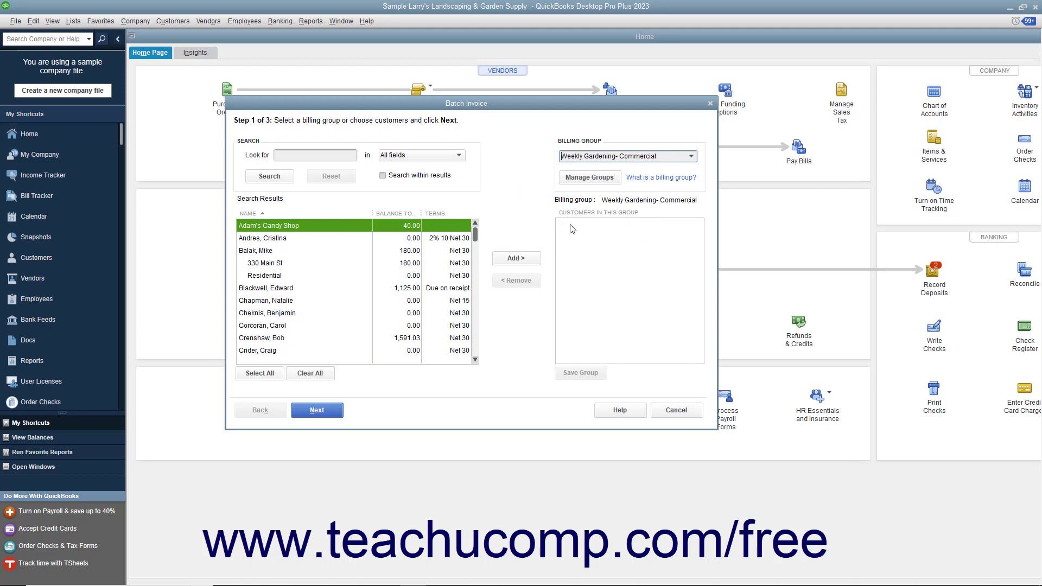
# Add Adam's Candy Shop, DJ's Computers, Ecker Design and both Golliday Sporting Goods jobs, then save the group
pyautogui.click(325, 225)
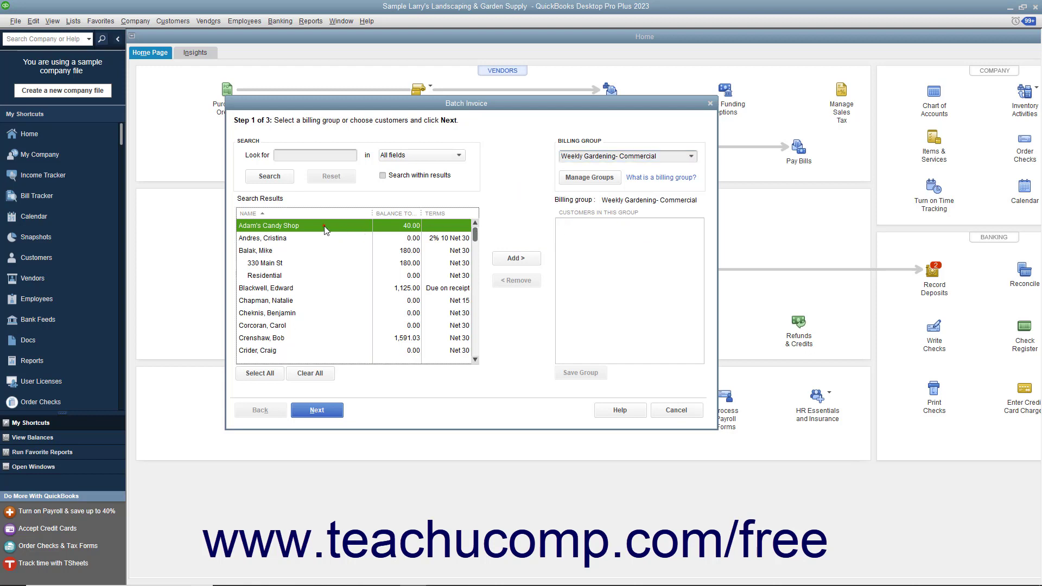
pyautogui.click(516, 259)
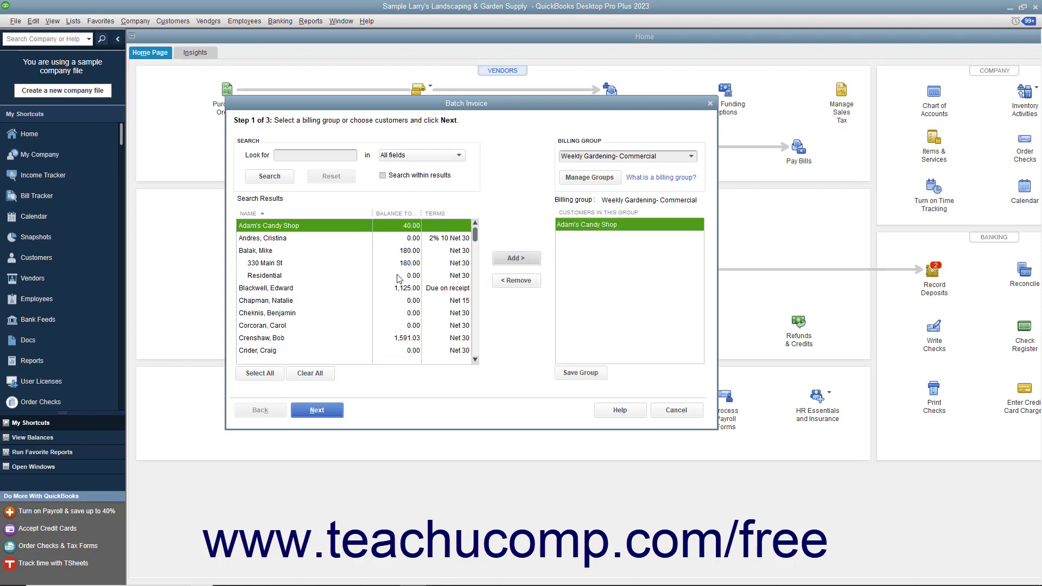
pyautogui.scroll(-2, 342, 280)
pyautogui.click(279, 290)
pyautogui.click(516, 258)
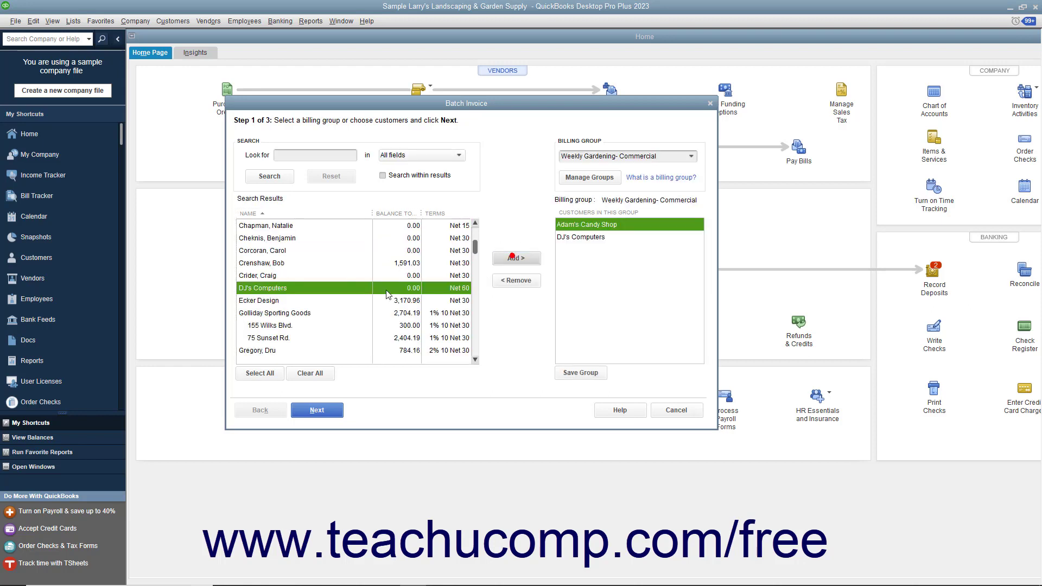
pyautogui.click(301, 302)
pyautogui.click(531, 259)
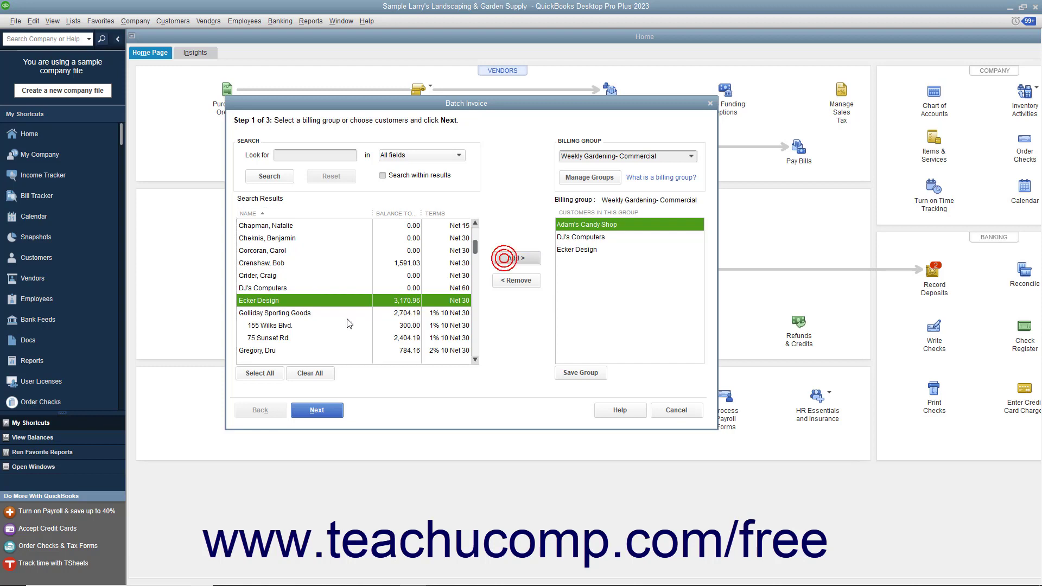
pyautogui.click(303, 324)
pyautogui.click(516, 258)
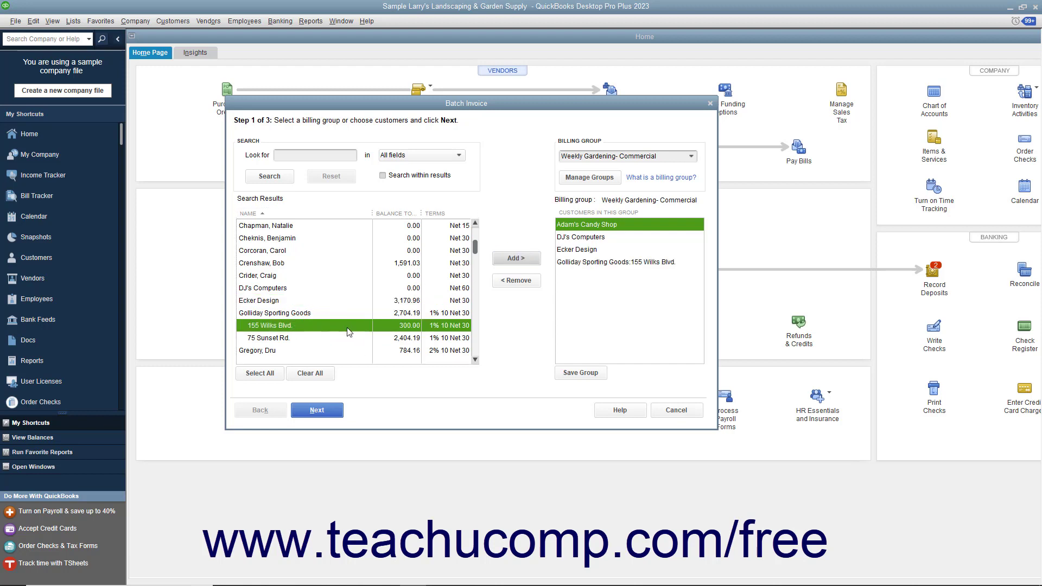
pyautogui.click(304, 339)
pyautogui.click(516, 258)
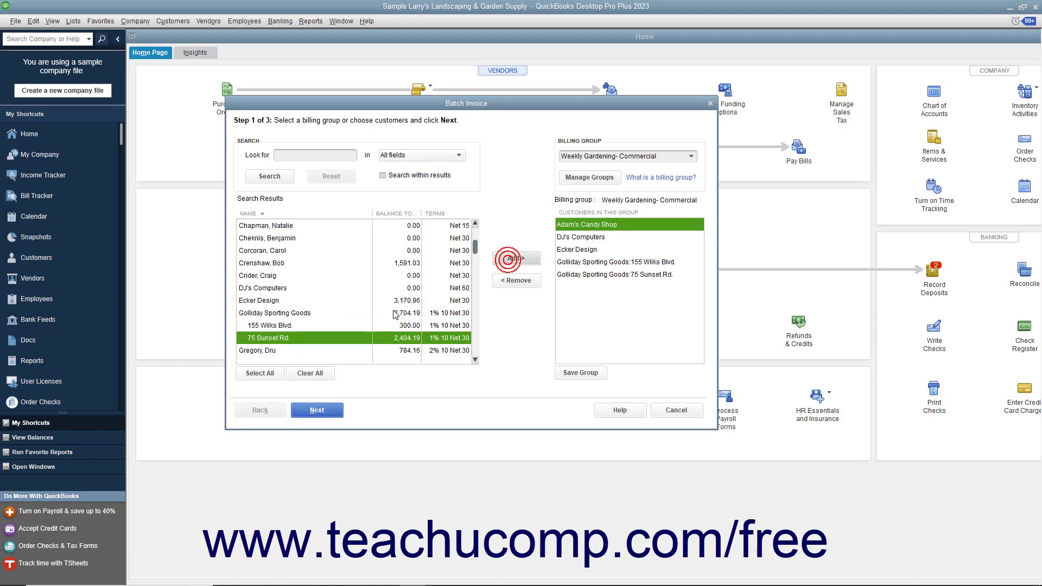
pyautogui.click(570, 373)
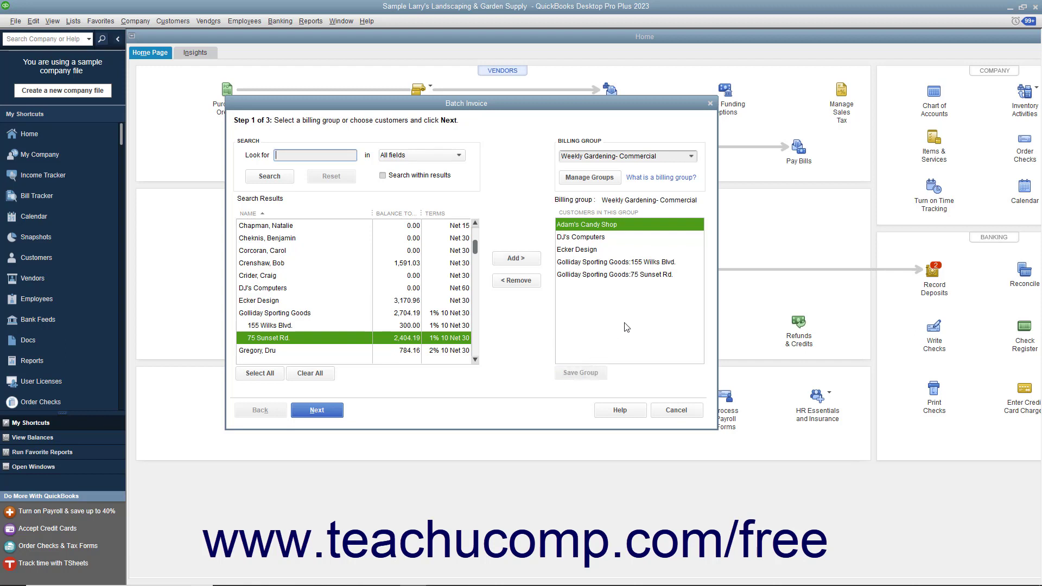
# Keep Weekly Gardening- Commercial selected, remove DJ's Computers, and save the four-customer group
pyautogui.click(689, 156)
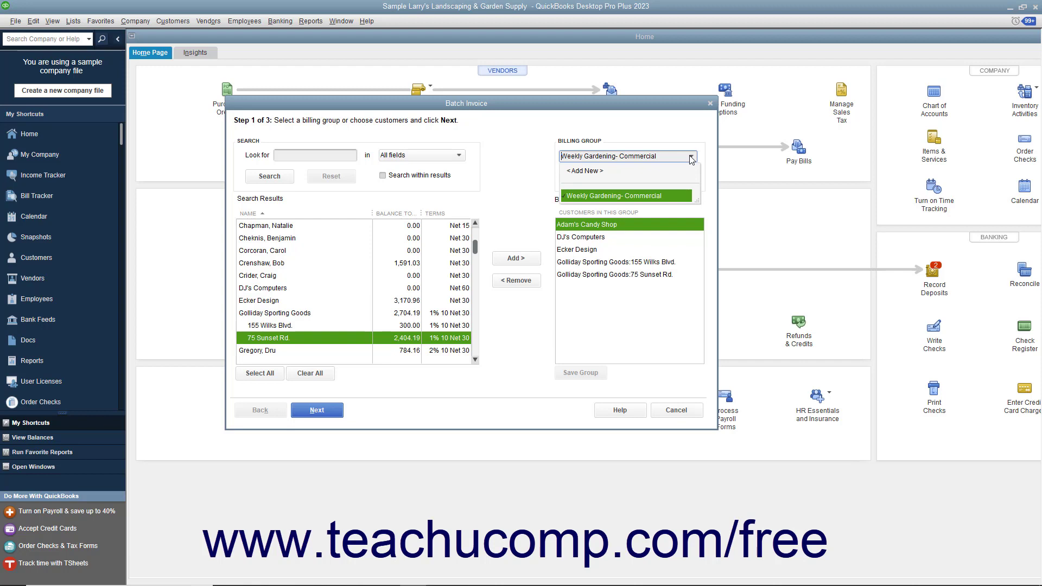
pyautogui.click(690, 158)
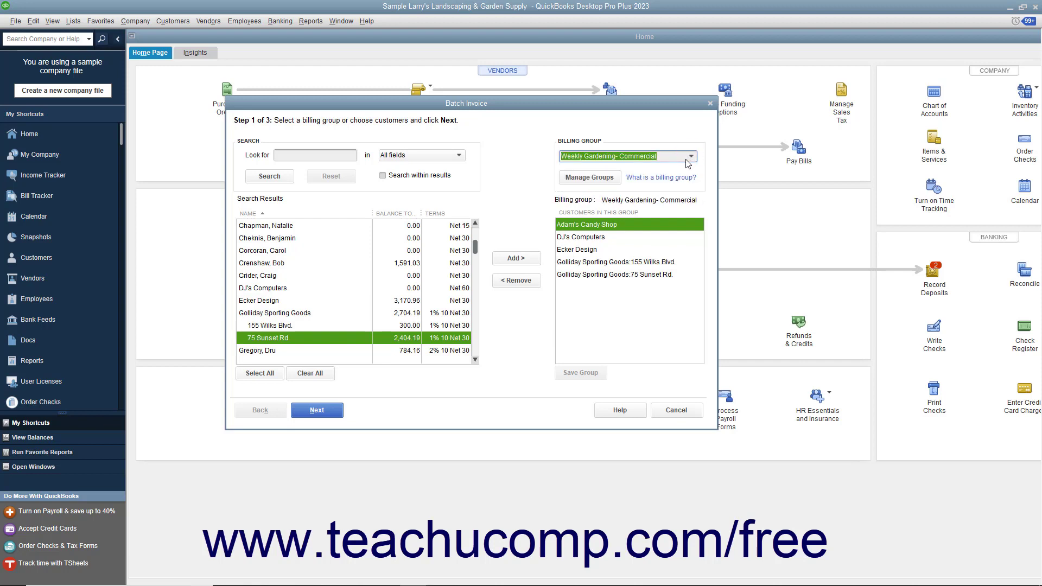
pyautogui.click(574, 238)
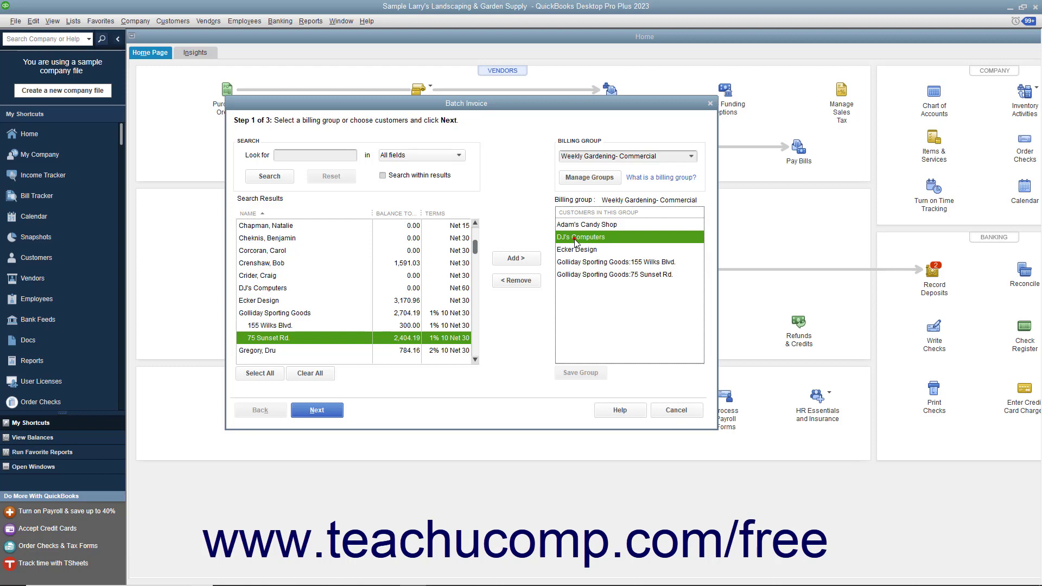
pyautogui.click(530, 282)
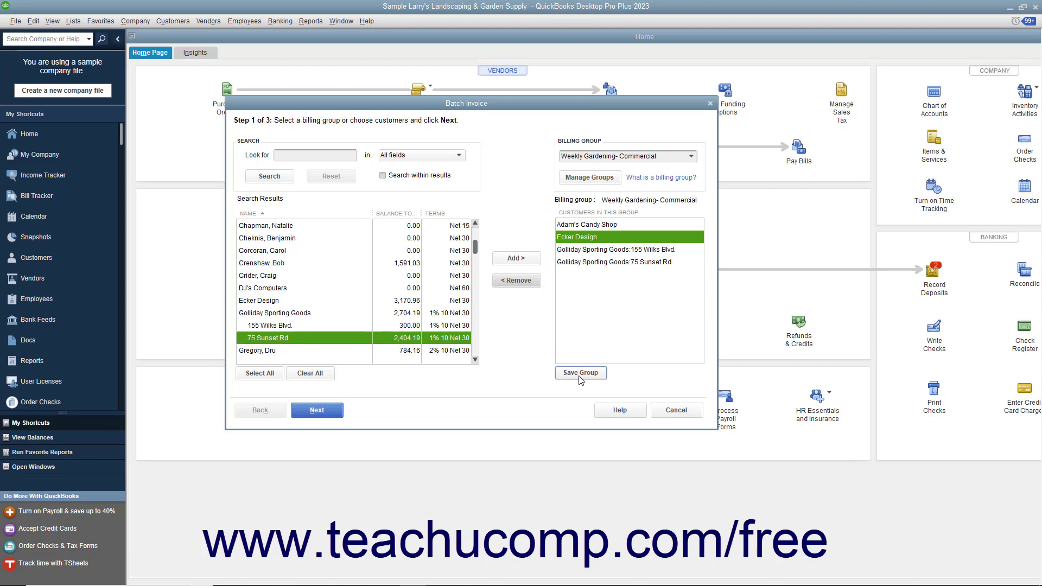
pyautogui.click(579, 373)
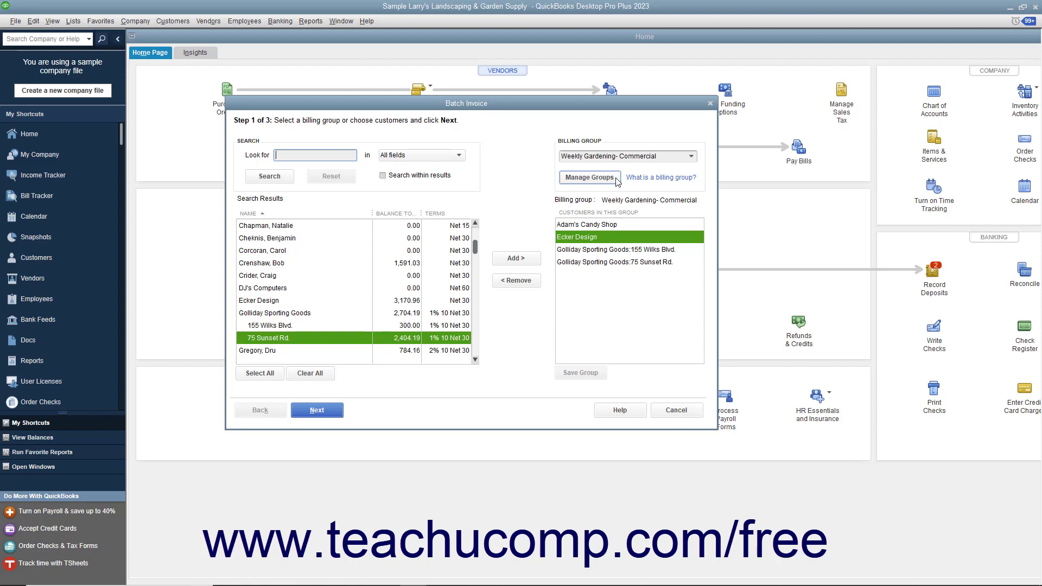
# In Manage Groups, shorten the group name to 'Weekly Gardening- Comm.', save, and close
pyautogui.click(589, 177)
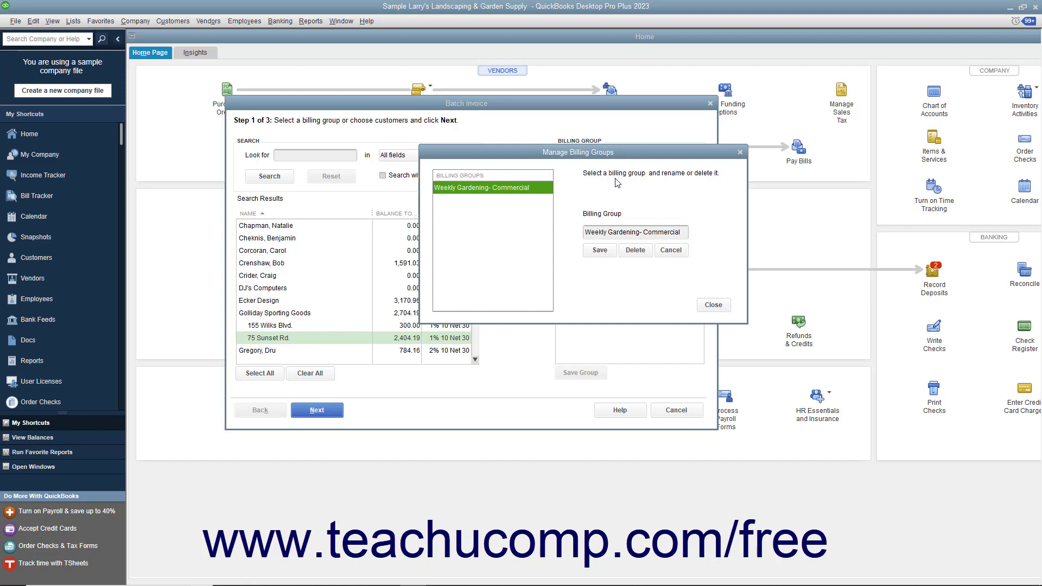
pyautogui.click(524, 190)
pyautogui.click(686, 233)
pyautogui.press('BackSpace')
pyautogui.press('BackSpace')
pyautogui.press('BackSpace')
pyautogui.press('BackSpace')
pyautogui.press('BackSpace')
pyautogui.press('BackSpace')
pyautogui.write('.')
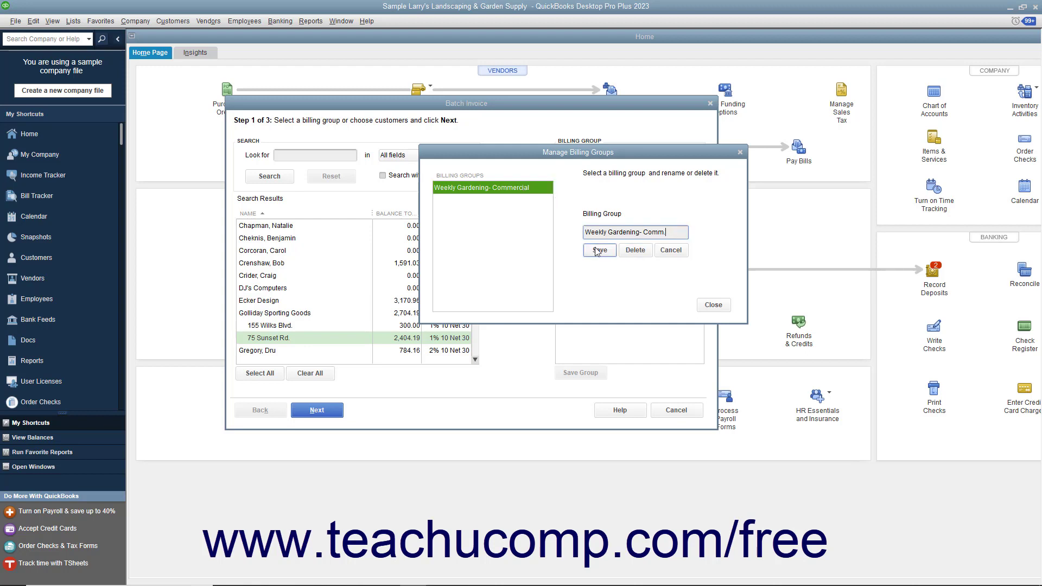
pyautogui.click(597, 251)
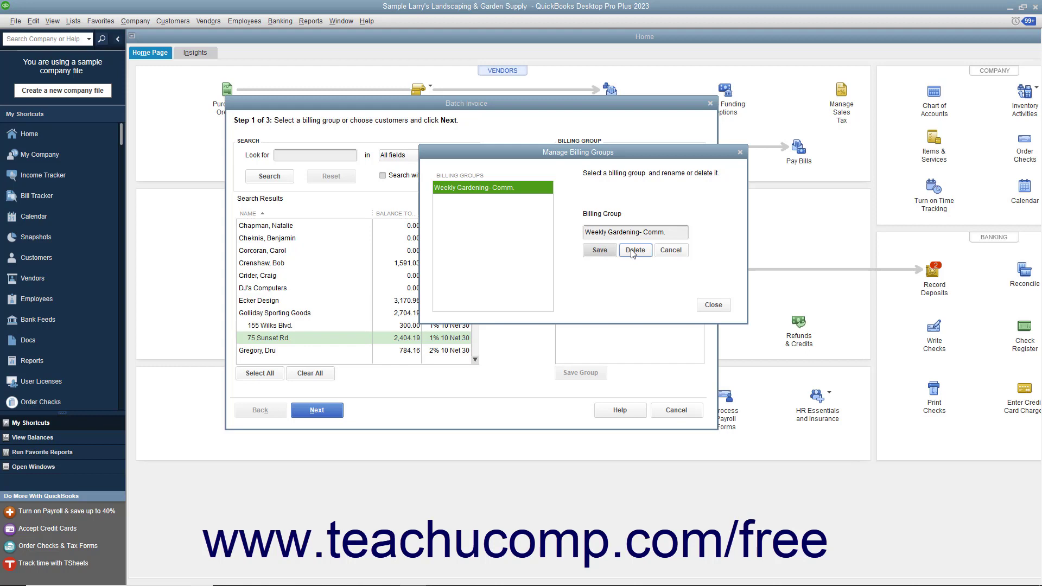
pyautogui.click(706, 306)
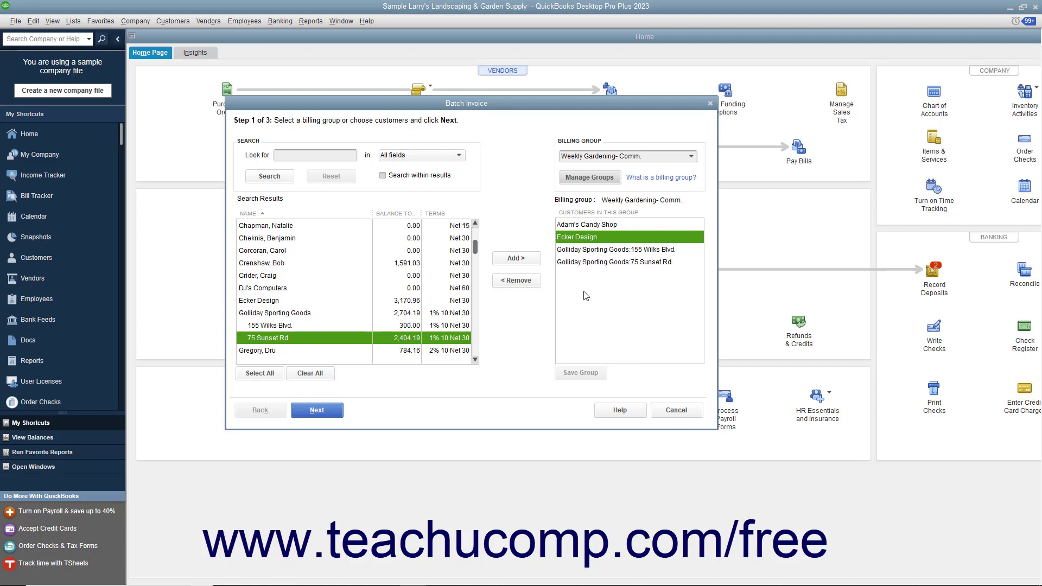
# Advance to step 2, keeping invoice date 12/15/2024 and the Intuit Product Invoice template
pyautogui.click(317, 410)
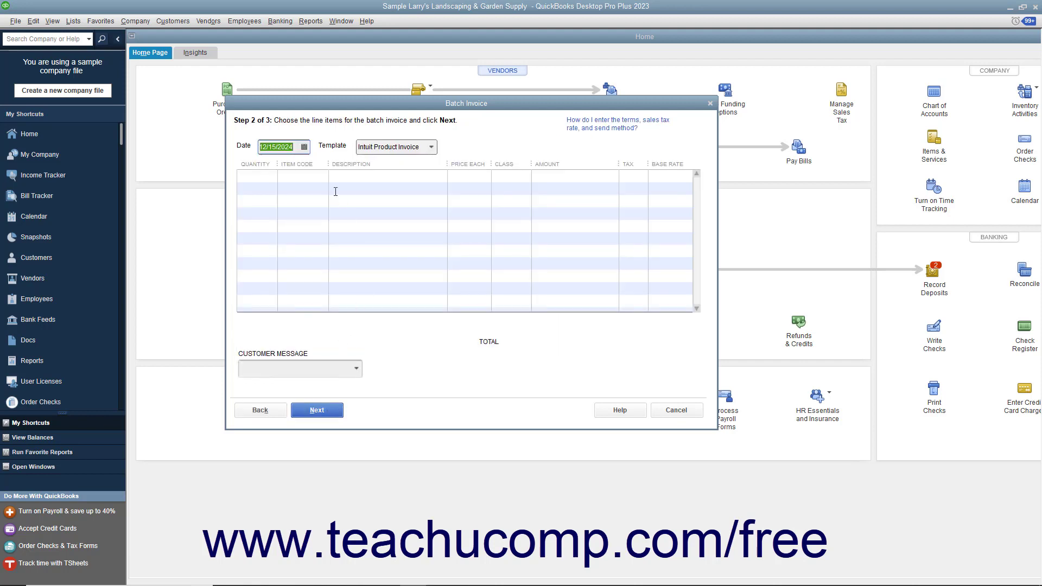
pyautogui.click(305, 150)
pyautogui.click(277, 222)
pyautogui.click(432, 147)
pyautogui.click(432, 147)
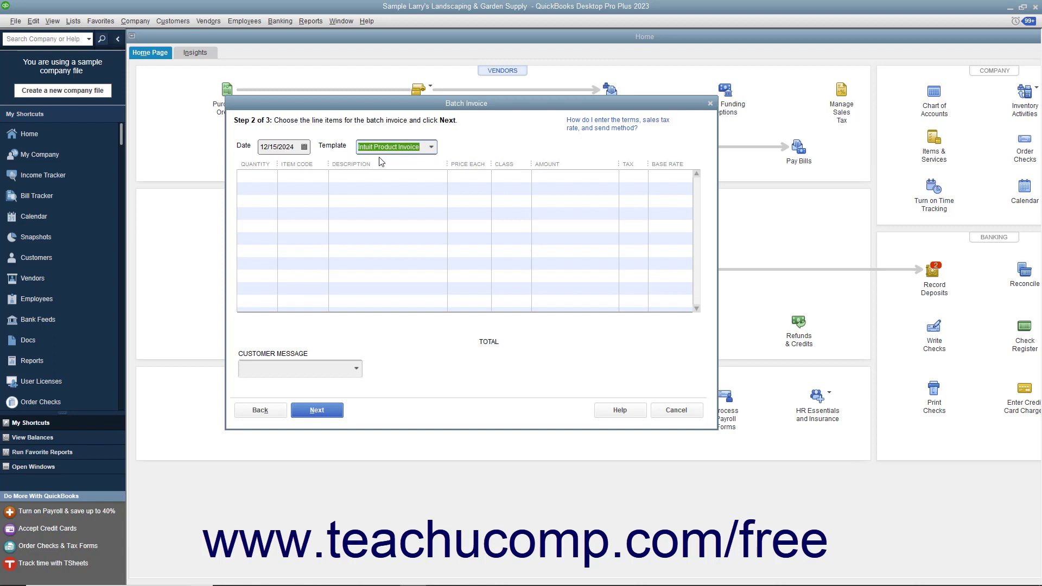
# Add a Gardening line with quantity 1 at 15.00, totalling 15.00
pyautogui.click(280, 177)
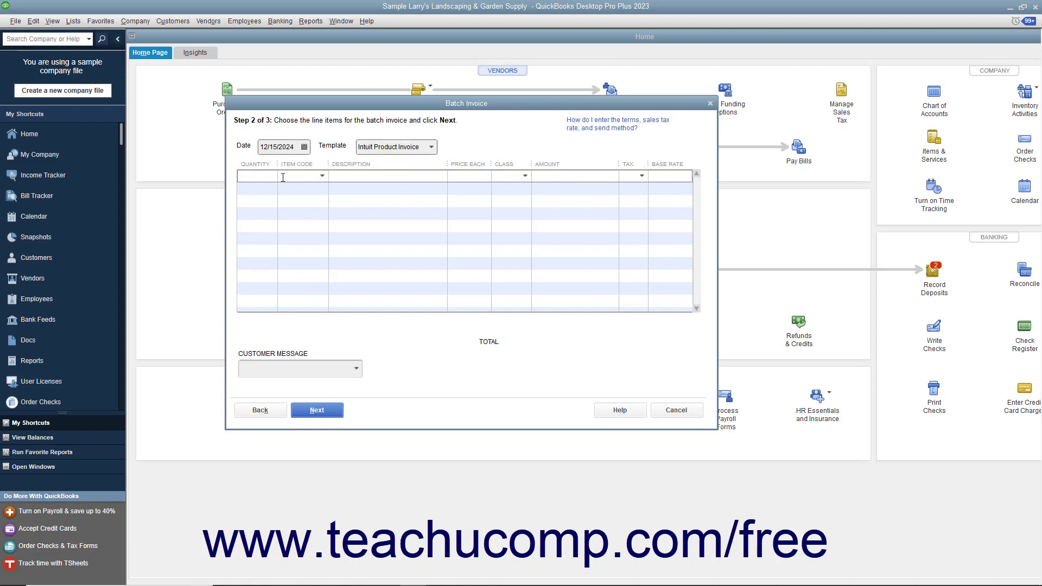
pyautogui.click(321, 175)
pyautogui.click(314, 243)
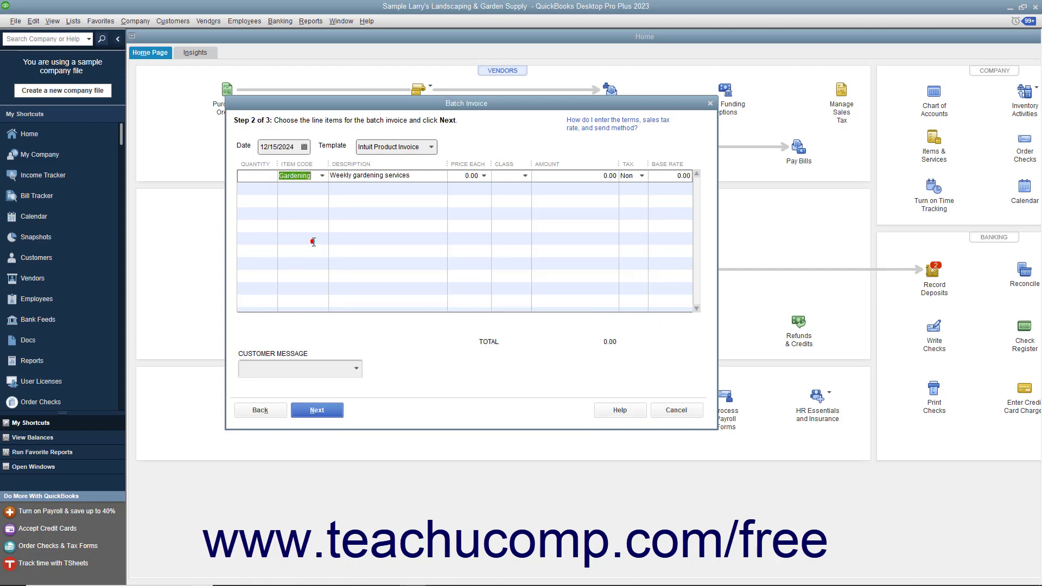
pyautogui.click(270, 177)
pyautogui.write('1')
pyautogui.press('Tab')
pyautogui.write('15')
pyautogui.press('Tab')
pyautogui.click(577, 181)
pyautogui.click(277, 368)
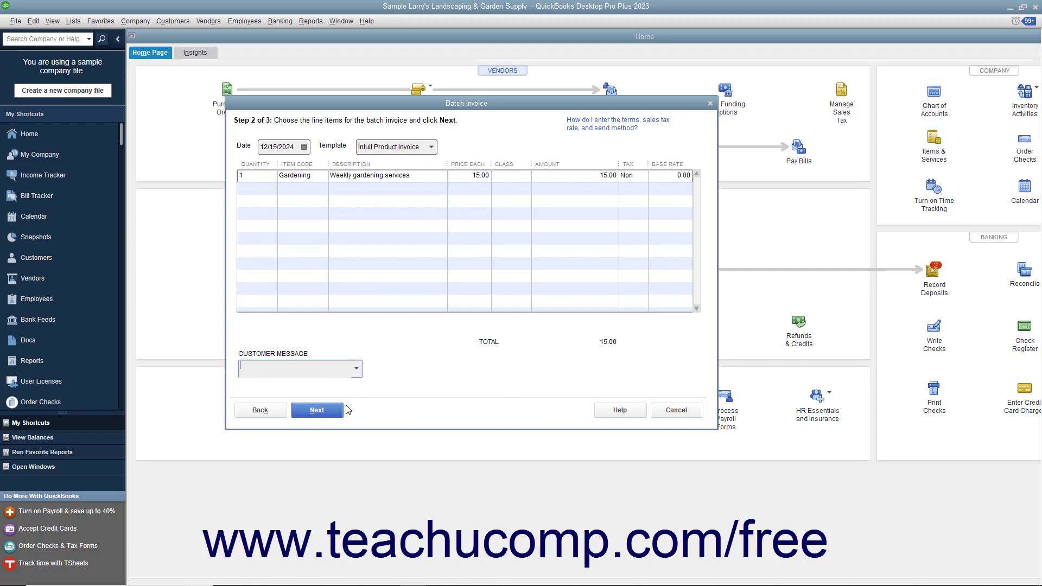
# Review the invoice list and create the three batch invoices for the checked customers
pyautogui.click(317, 410)
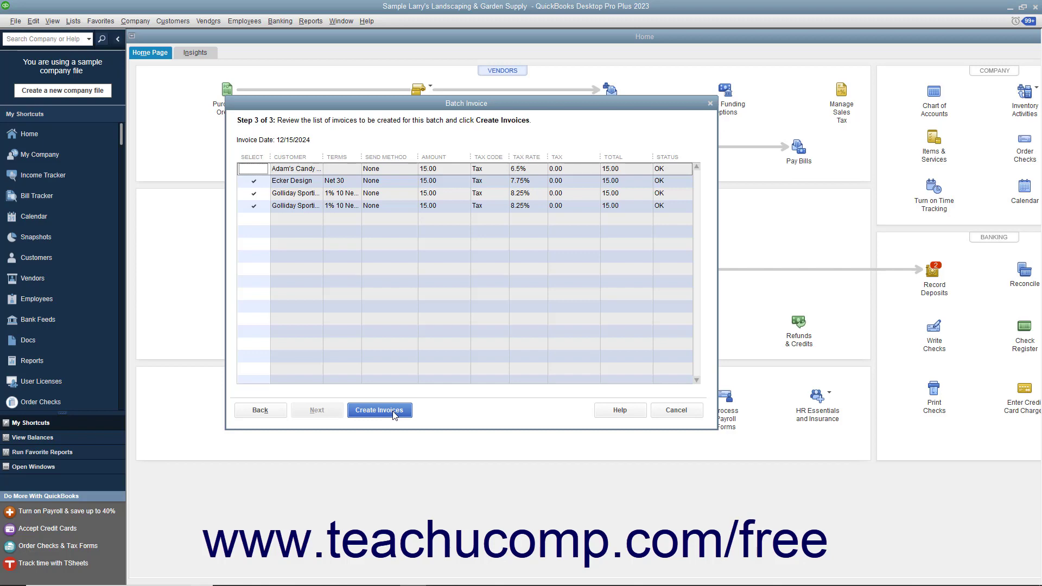
pyautogui.click(379, 410)
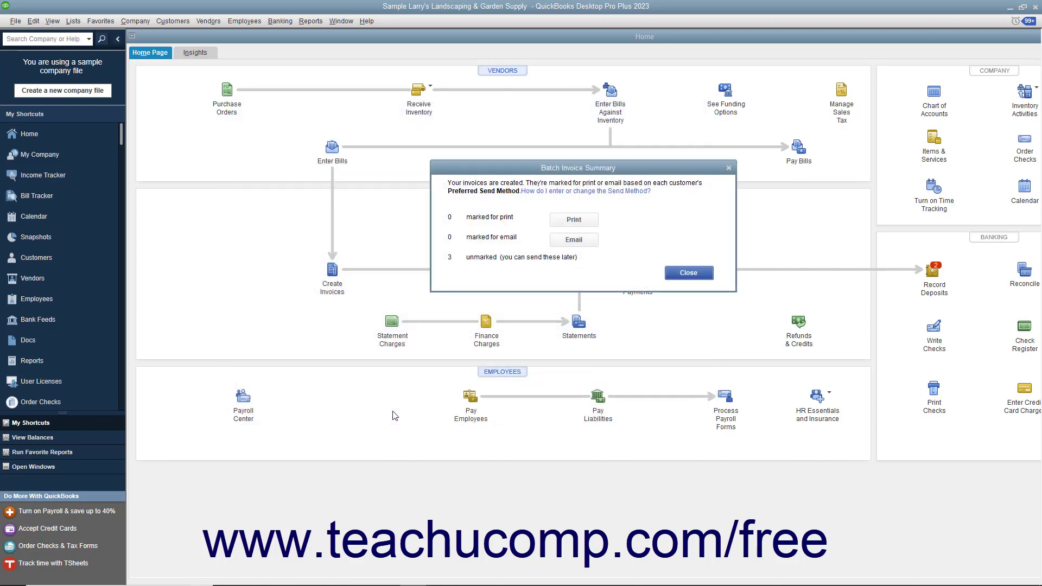